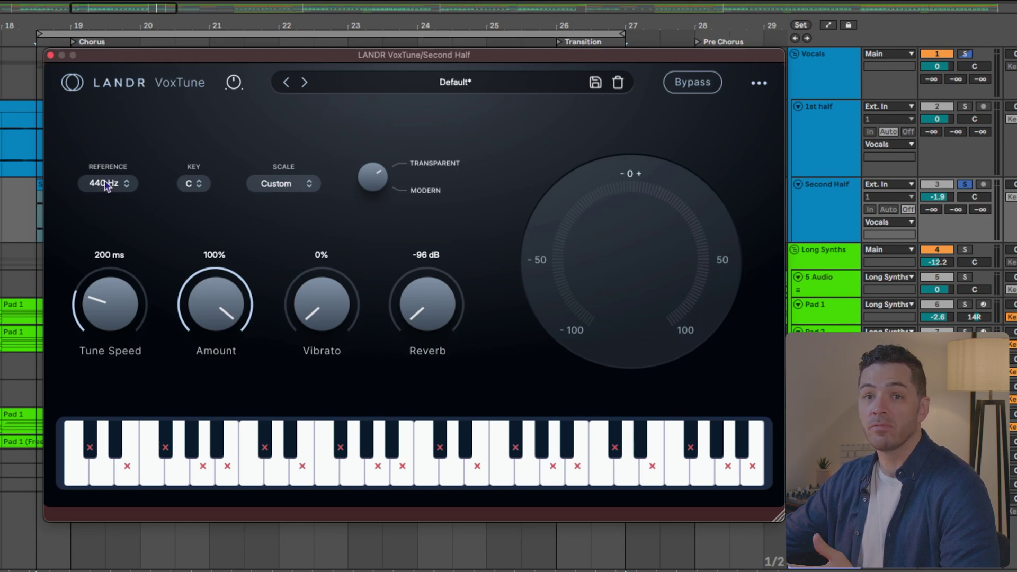
Step: Switch VoxTune's scale to C Minor and play the song to hear the corrected notes
{"action": "left_click", "coordinate": [303, 185]}
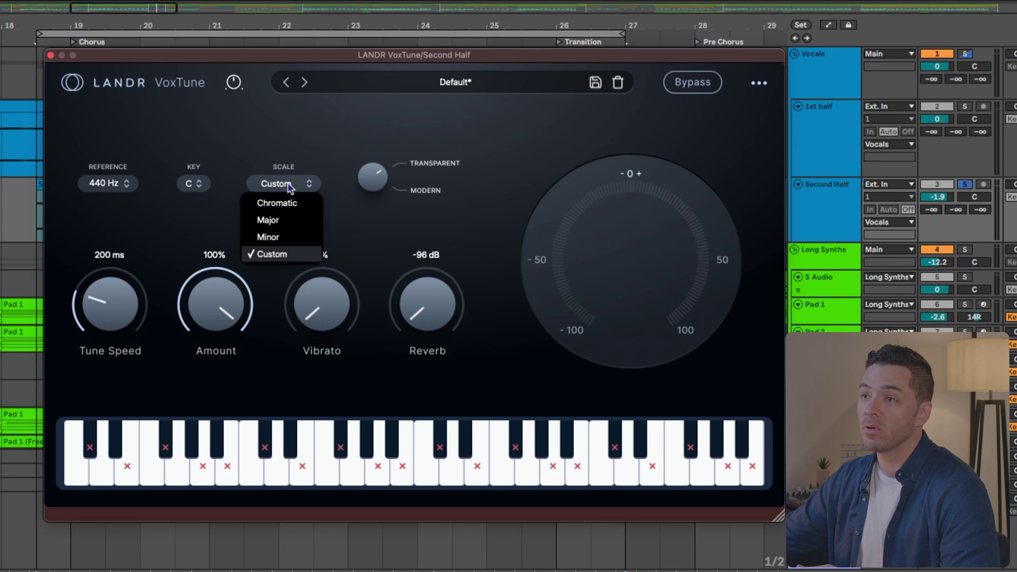
{"action": "left_click", "coordinate": [280, 238]}
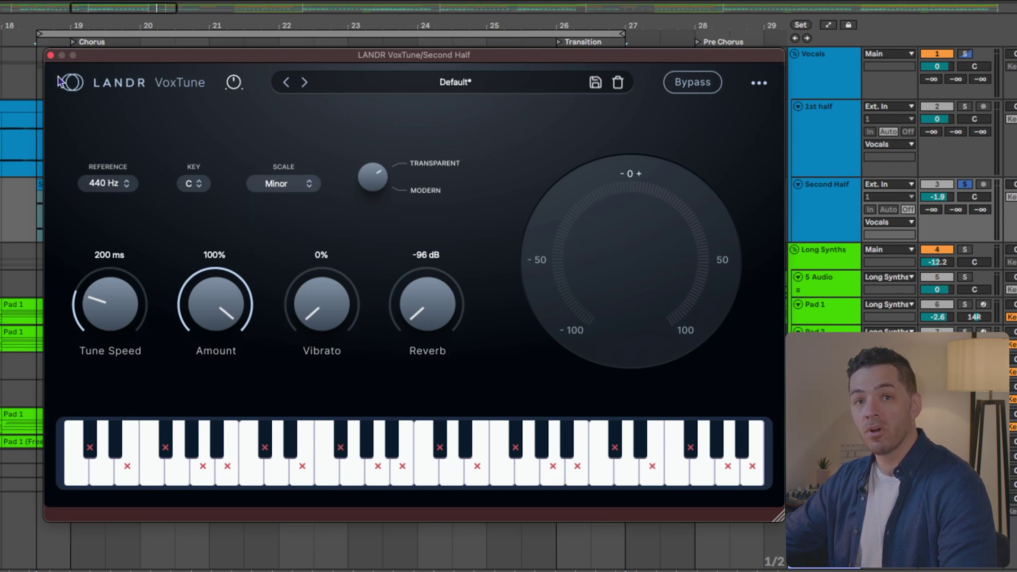
{"action": "key", "text": "space"}
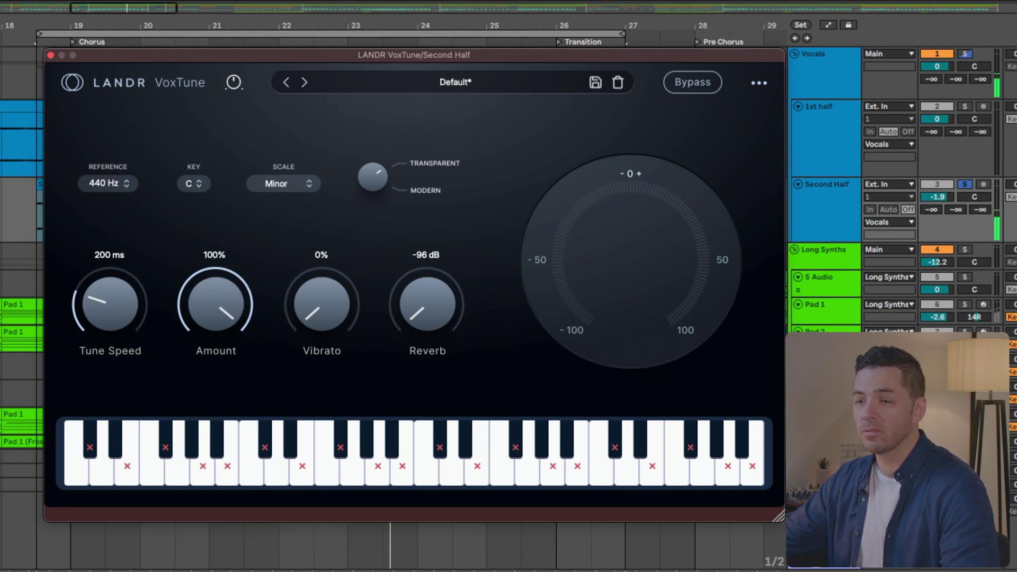
{"action": "left_click", "coordinate": [42, 480]}
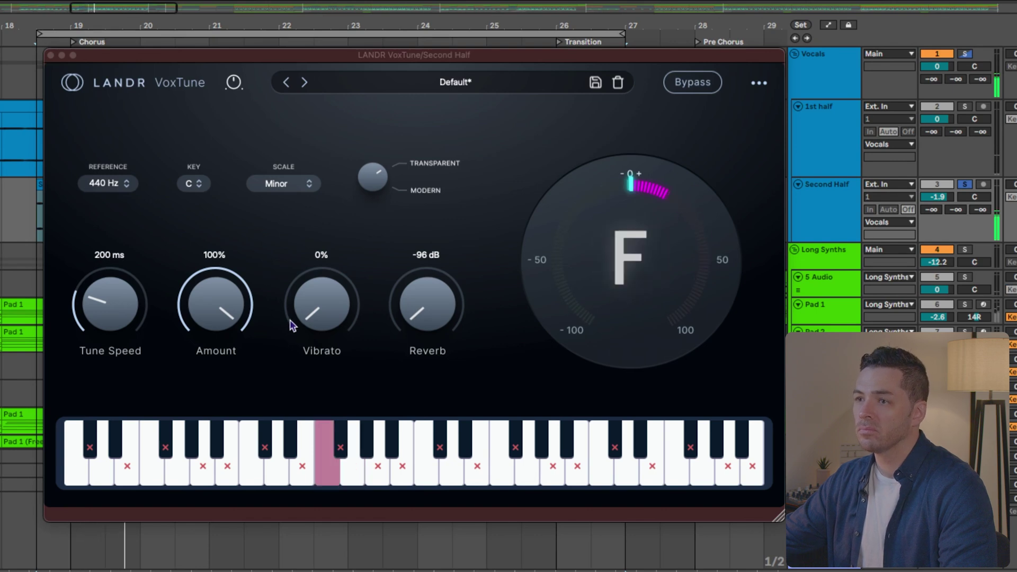
Step: Dial VoxTune's tune speed to 229 ms, amount to 51% and reverb to -43.5 dB during playback
{"action": "left_click", "coordinate": [375, 181]}
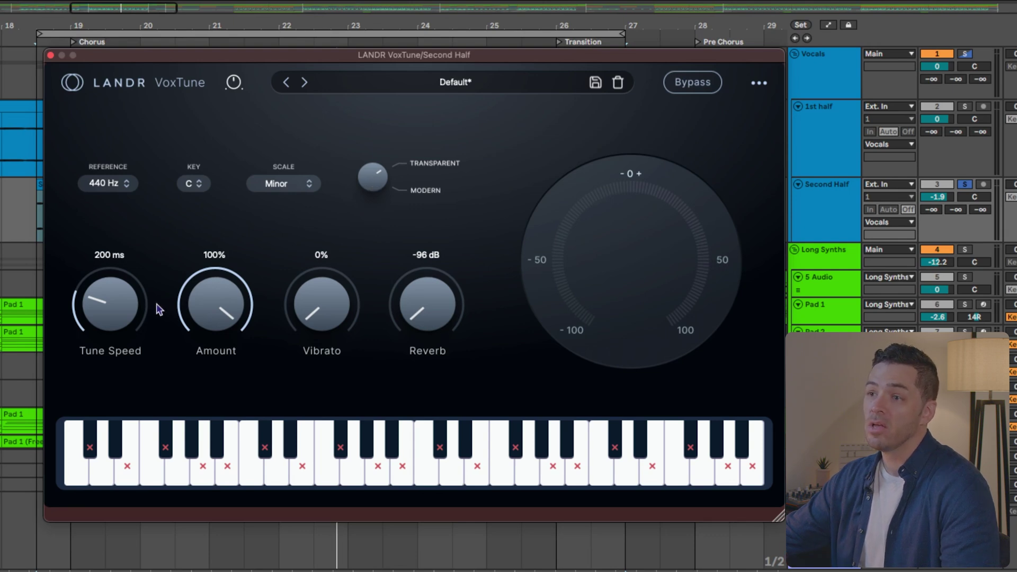
{"action": "key", "text": "space"}
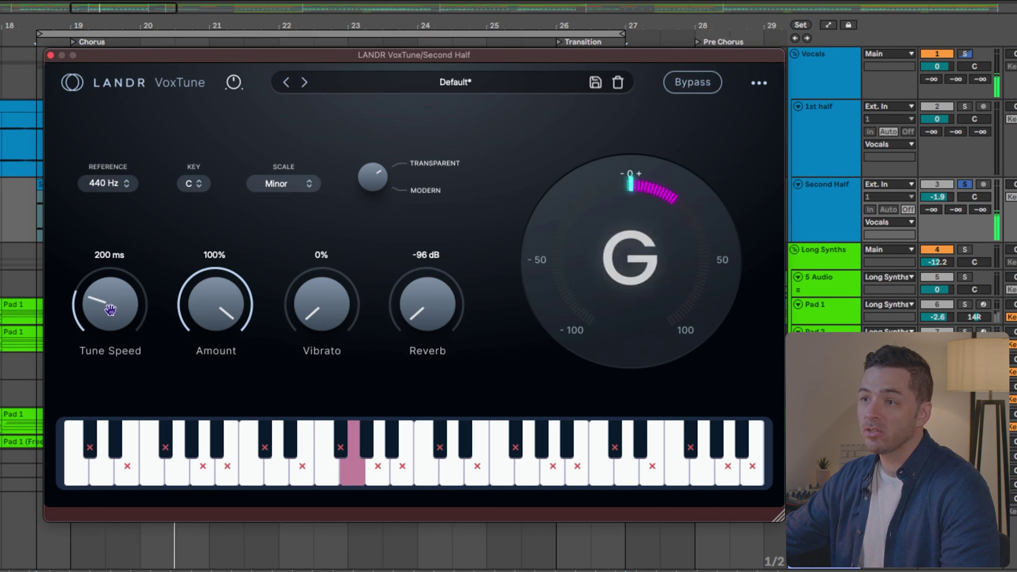
{"action": "left_click_drag", "start_coordinate": [108, 309], "coordinate": [106, 310]}
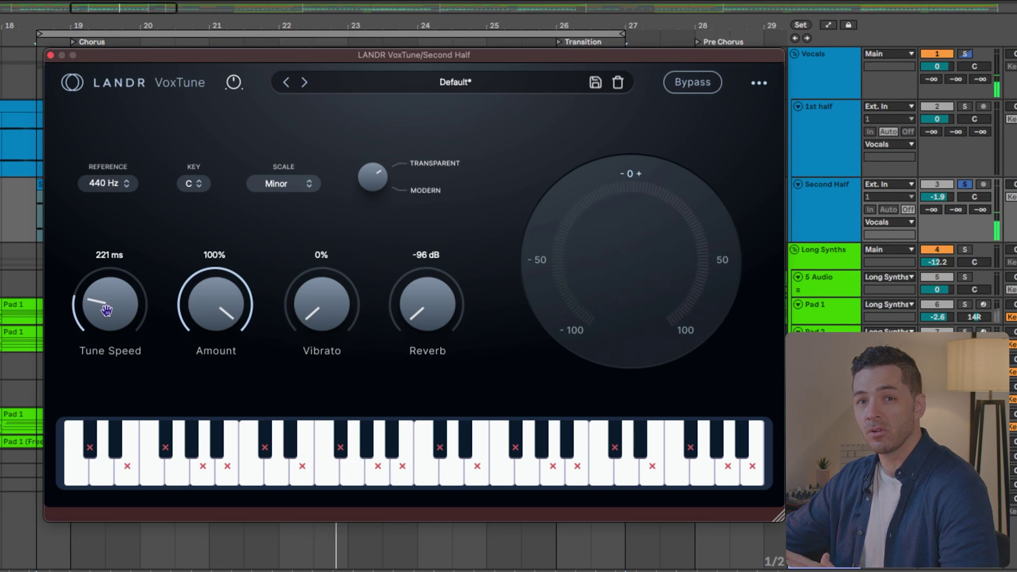
{"action": "left_click_drag", "start_coordinate": [107, 310], "coordinate": [110, 154]}
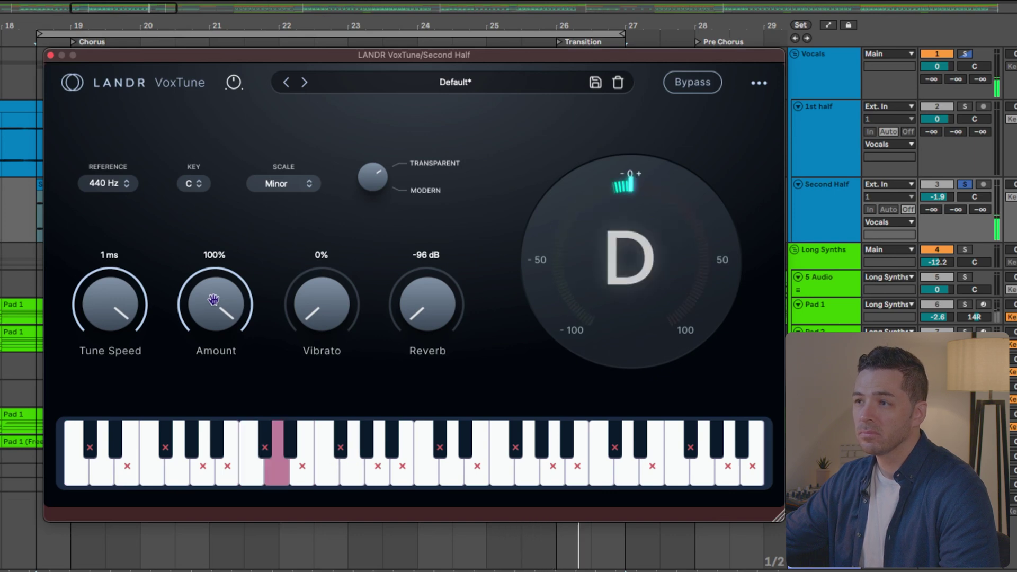
{"action": "key", "text": "space"}
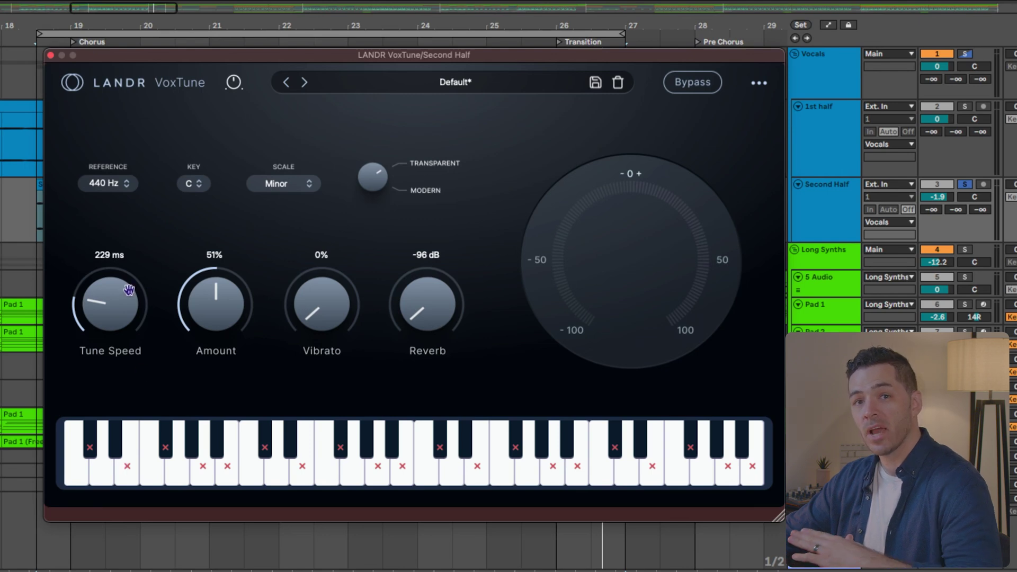
{"action": "key", "text": "space"}
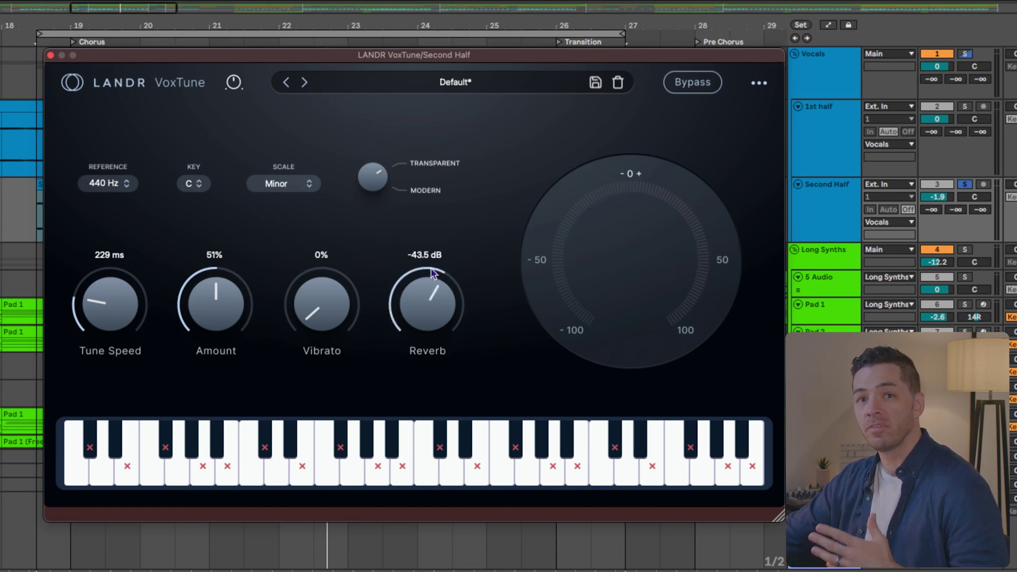
Step: Drop VoxTune's reverb back to -96 dB and add 32% vibrato, then play to hear the formant
{"action": "key", "text": "space"}
{"action": "mouse_move", "coordinate": [432, 264]}
{"action": "left_mouse_down"}
{"action": "mouse_move", "coordinate": [423, 277]}
{"action": "mouse_move", "coordinate": [420, 228]}
{"action": "left_mouse_up"}
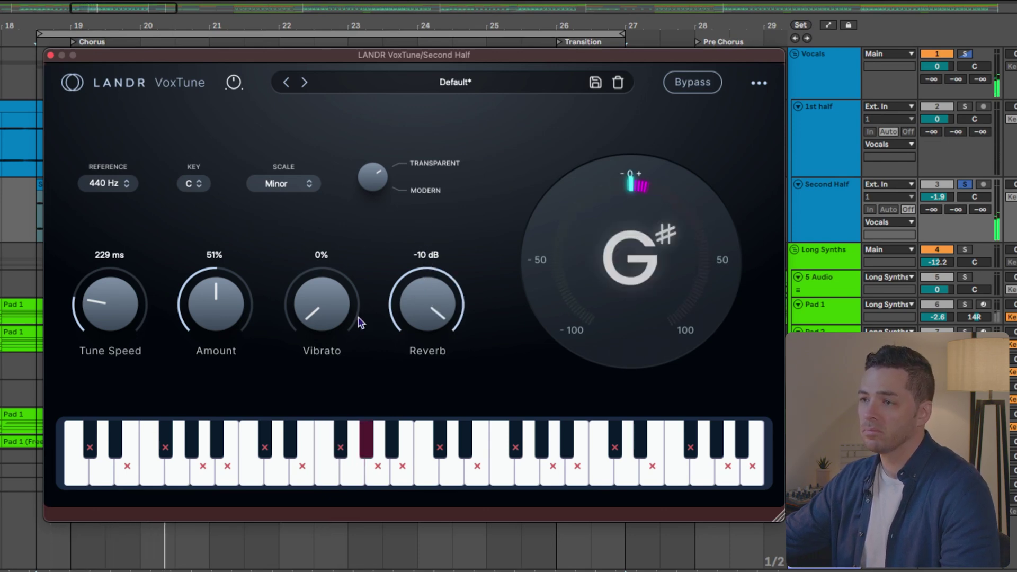
{"action": "left_click_drag", "start_coordinate": [427, 302], "coordinate": [400, 402]}
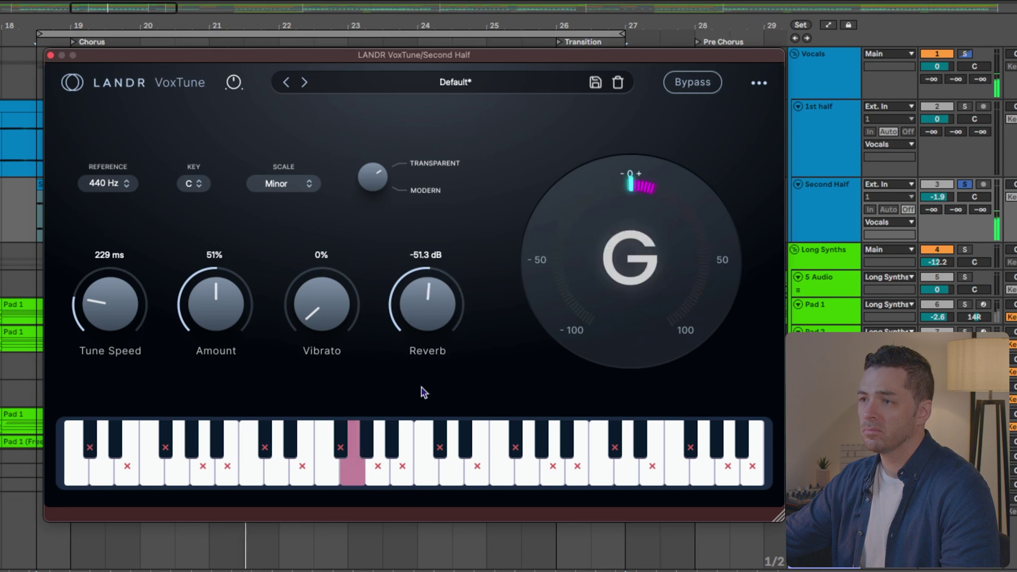
{"action": "mouse_move", "coordinate": [314, 301]}
{"action": "left_mouse_down"}
{"action": "mouse_move", "coordinate": [319, 106]}
{"action": "mouse_move", "coordinate": [316, 263]}
{"action": "left_mouse_up"}
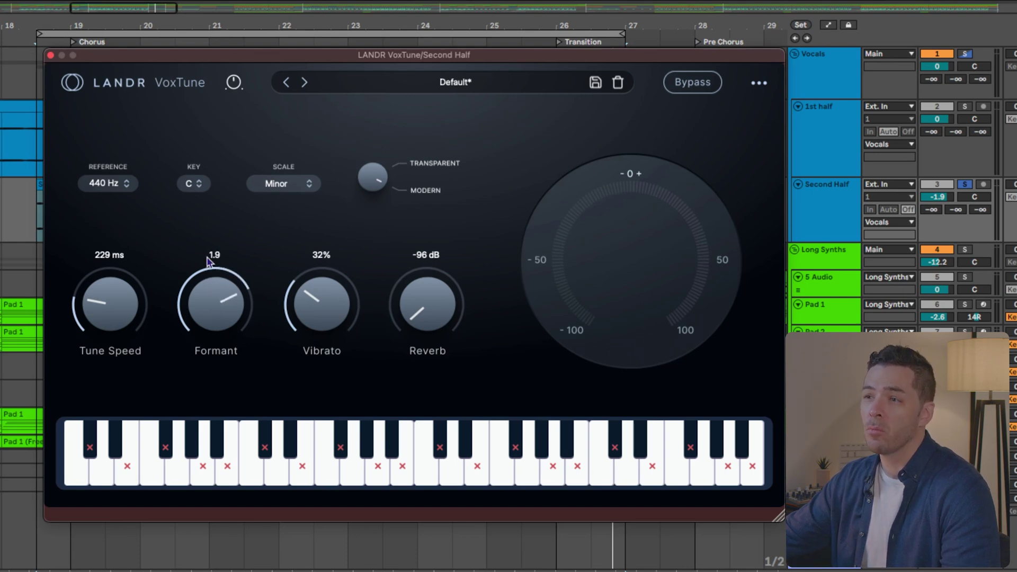
{"action": "key", "text": "space"}
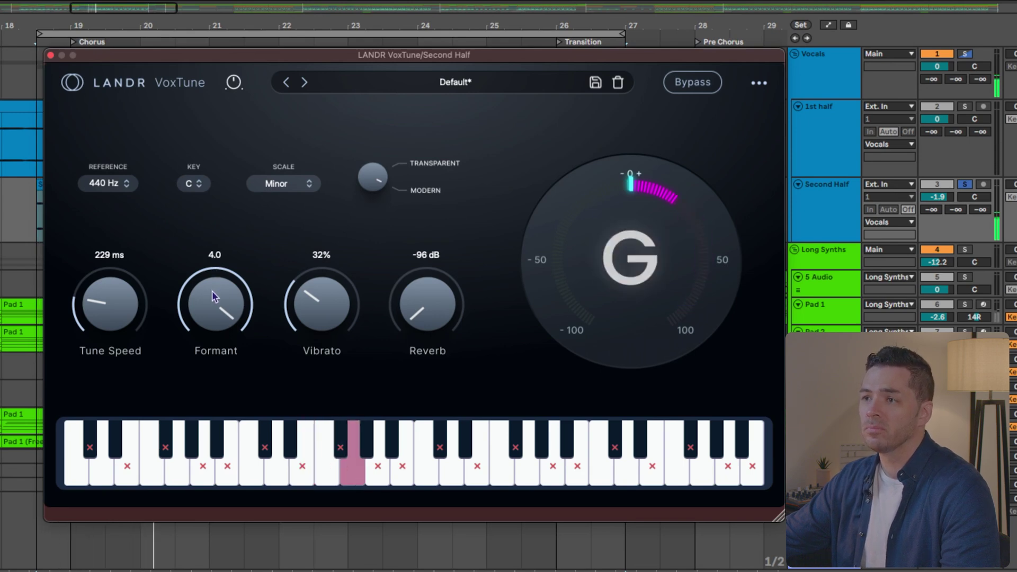
Step: Bring VoxTune's Formant knob down to -3.7 during playback
{"action": "left_click_drag", "start_coordinate": [212, 294], "coordinate": [216, 473]}
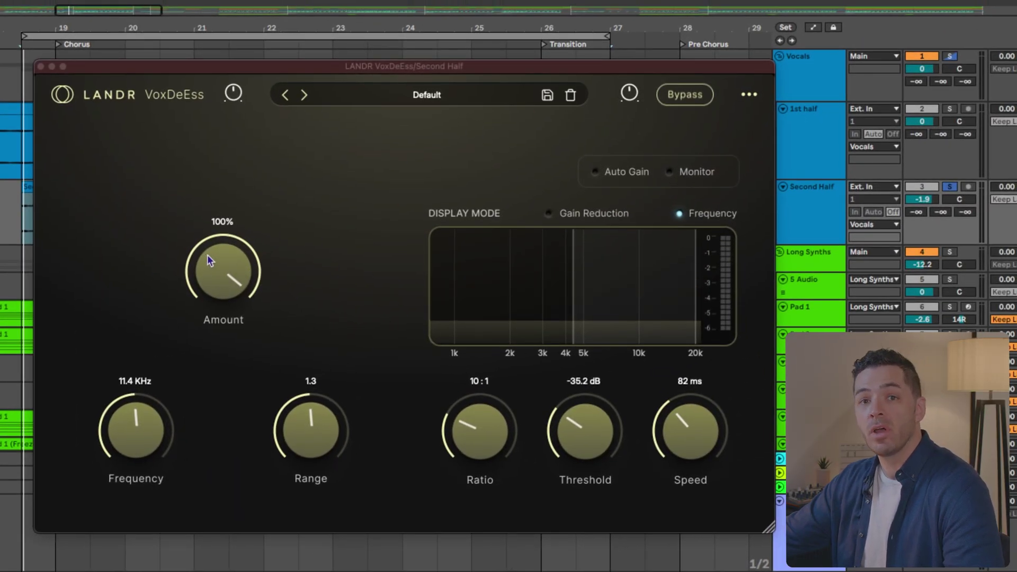
Step: Set VoxDeEss to ratio 23:1, threshold -44.7 dB, 11.0 kHz, range 0.5 and speed 29 ms
{"action": "left_click", "coordinate": [218, 245]}
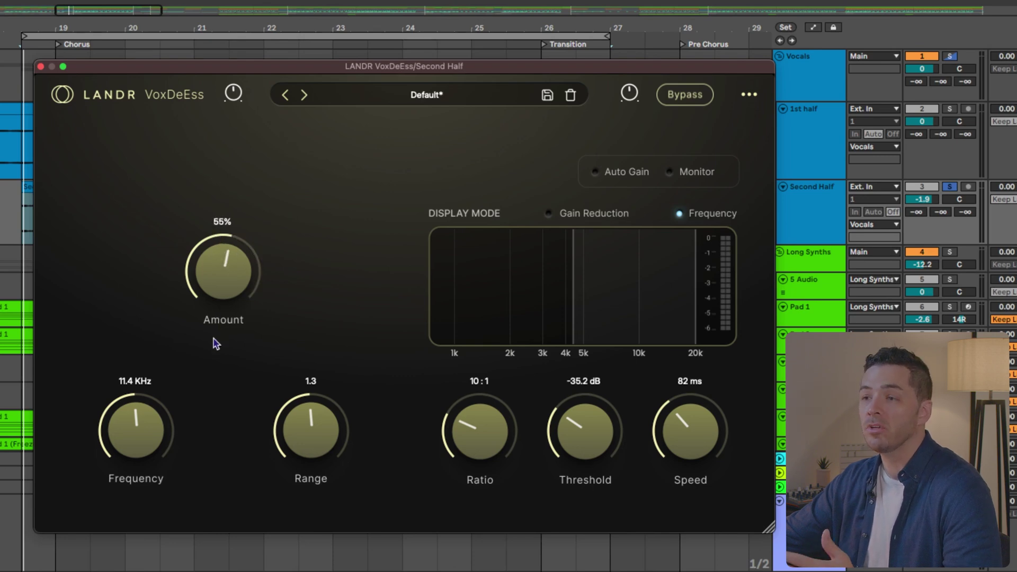
{"action": "left_click_drag", "start_coordinate": [214, 343], "coordinate": [221, 315]}
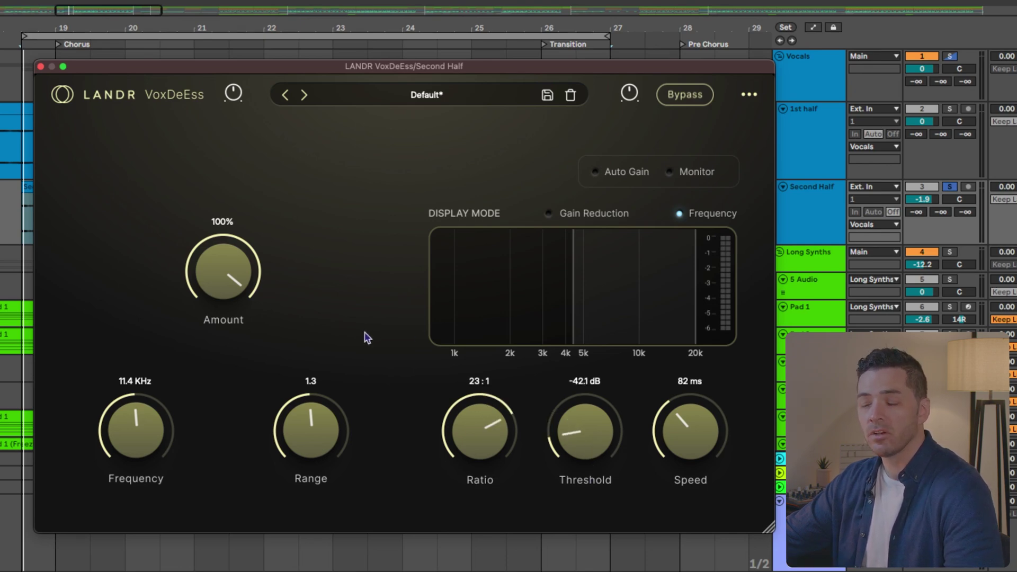
{"action": "mouse_move", "coordinate": [143, 425]}
{"action": "left_mouse_down"}
{"action": "mouse_move", "coordinate": [132, 479]}
{"action": "mouse_move", "coordinate": [134, 451]}
{"action": "mouse_move", "coordinate": [133, 462]}
{"action": "mouse_move", "coordinate": [240, 454]}
{"action": "left_mouse_up"}
{"action": "left_click_drag", "start_coordinate": [308, 432], "coordinate": [298, 517]}
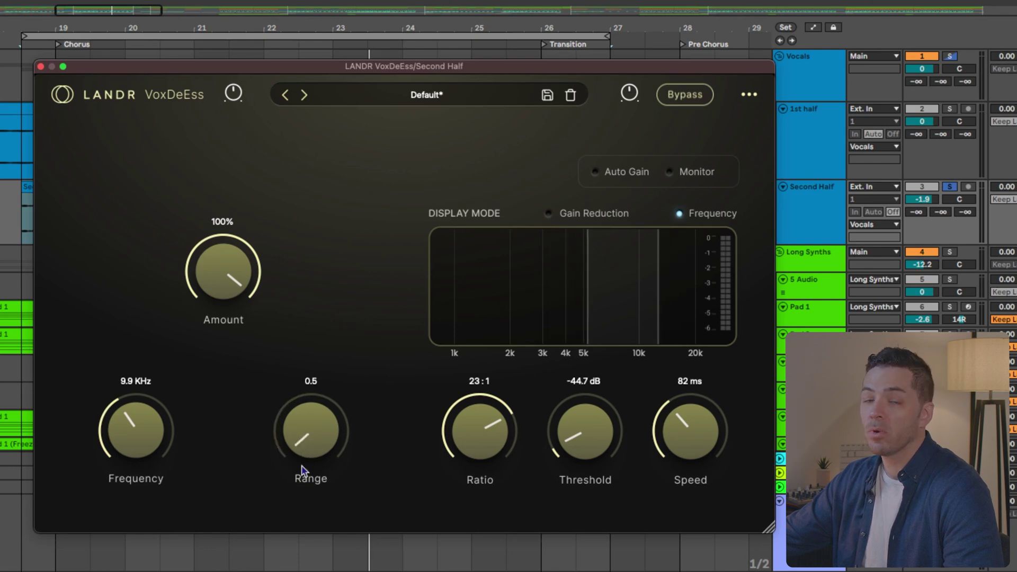
{"action": "key", "text": "space"}
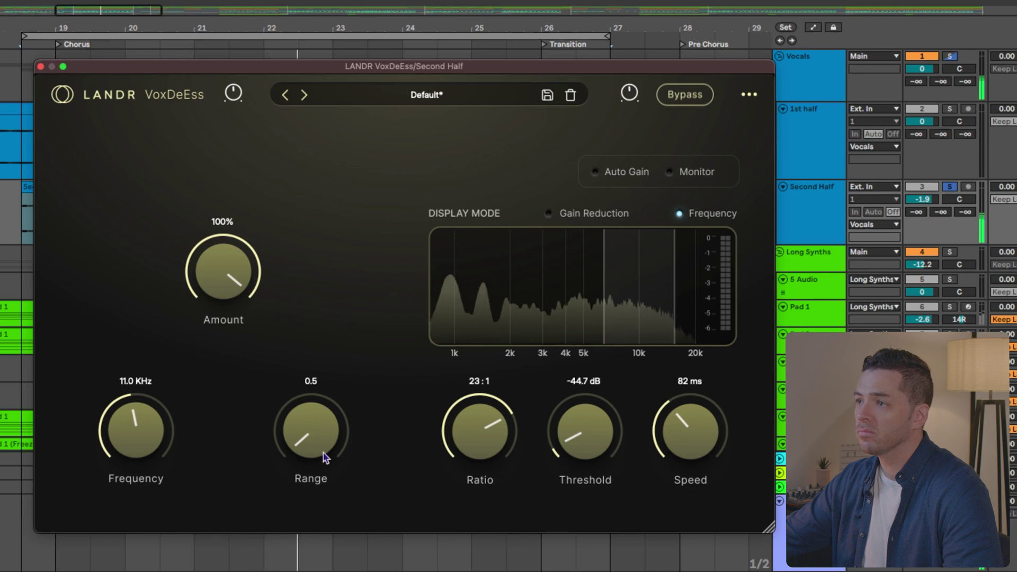
{"action": "key", "text": "space"}
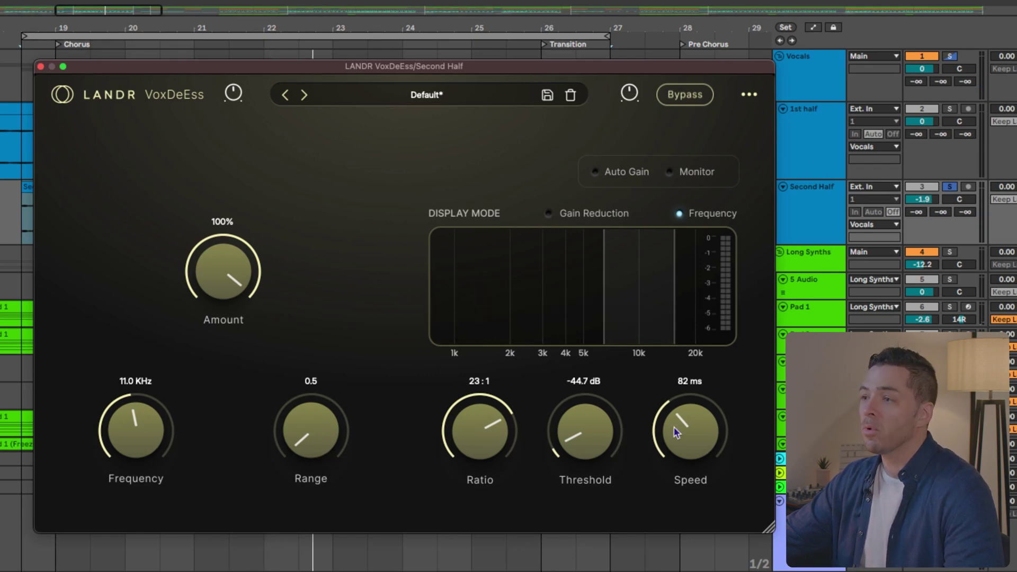
{"action": "left_click_drag", "start_coordinate": [686, 433], "coordinate": [679, 459]}
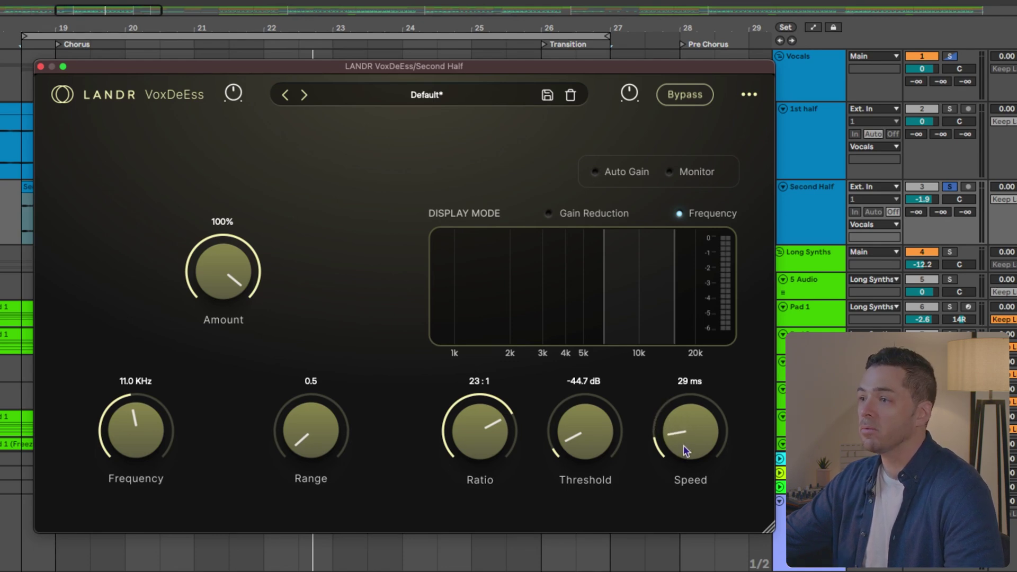
Step: Audition VoxDeEss, nudge its frequency down and switch the display to gain reduction
{"action": "key", "text": "space"}
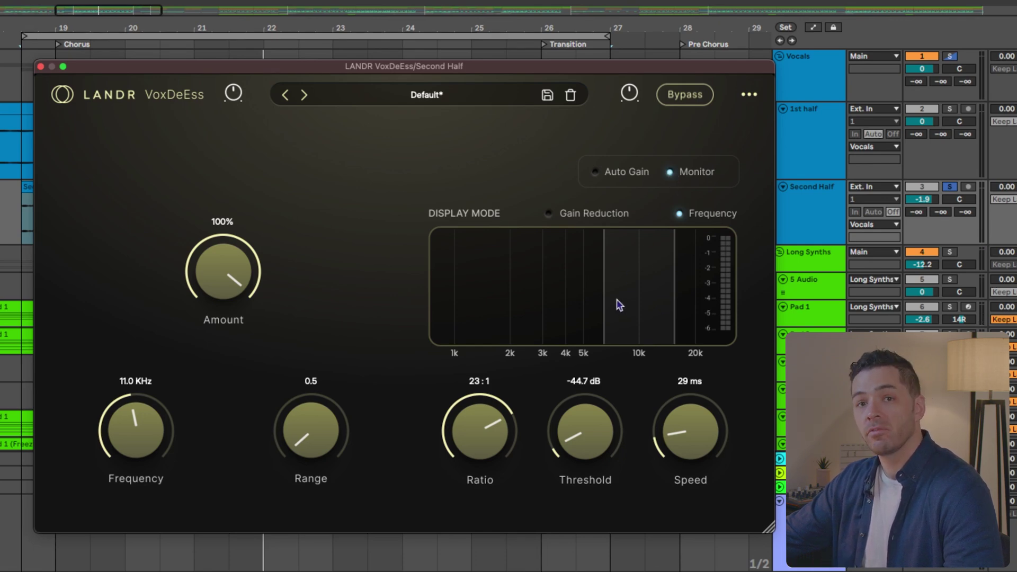
{"action": "left_click_drag", "start_coordinate": [136, 444], "coordinate": [139, 448]}
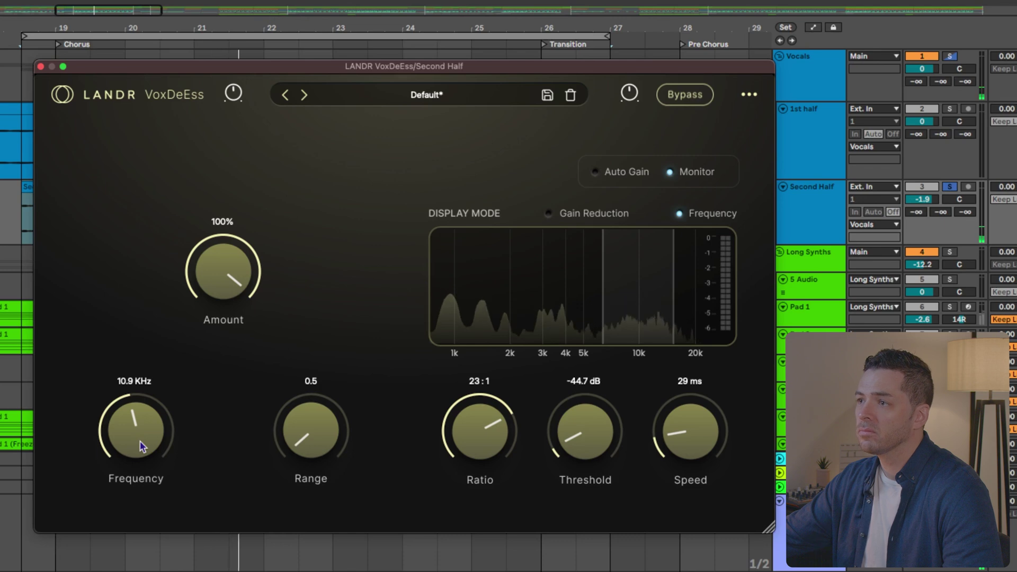
{"action": "left_click", "coordinate": [559, 215]}
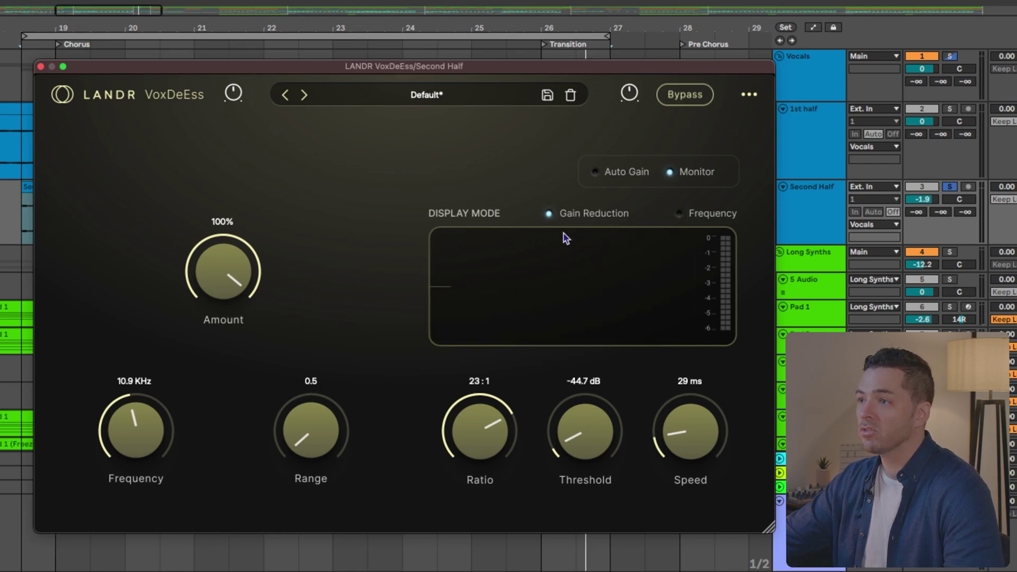
{"action": "key", "text": "space"}
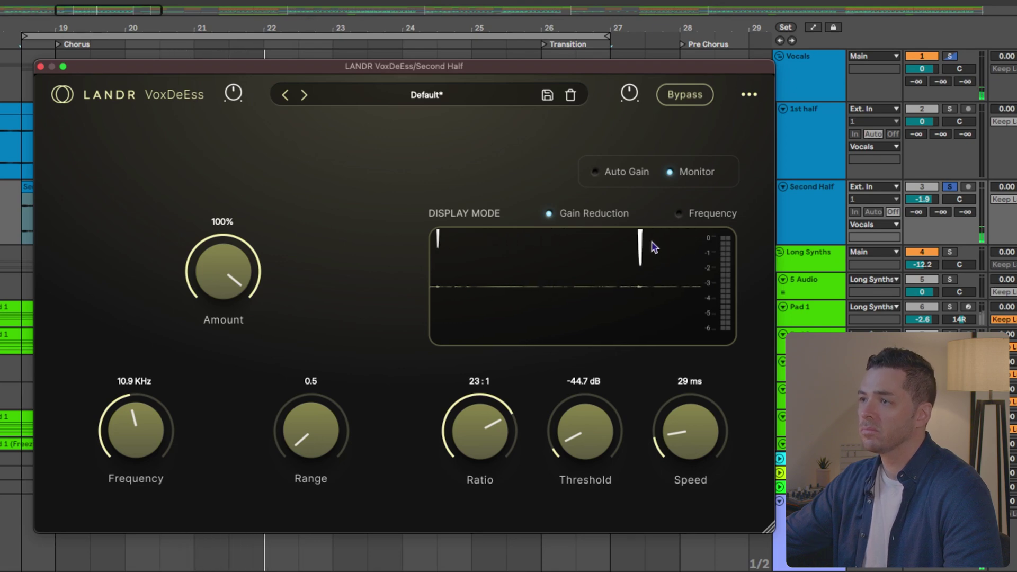
{"action": "left_click", "coordinate": [551, 215]}
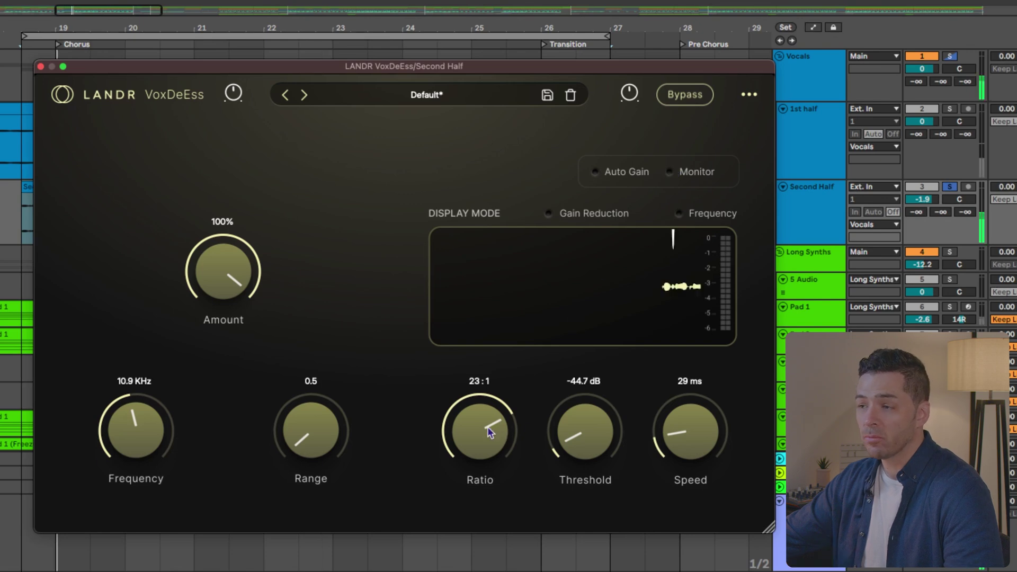
Step: Set the de-esser ratio to 17:1 and threshold to -43.2 dB with Auto Gain on, then play
{"action": "mouse_move", "coordinate": [482, 423]}
{"action": "left_mouse_down"}
{"action": "mouse_move", "coordinate": [479, 478]}
{"action": "mouse_move", "coordinate": [480, 469]}
{"action": "left_mouse_up"}
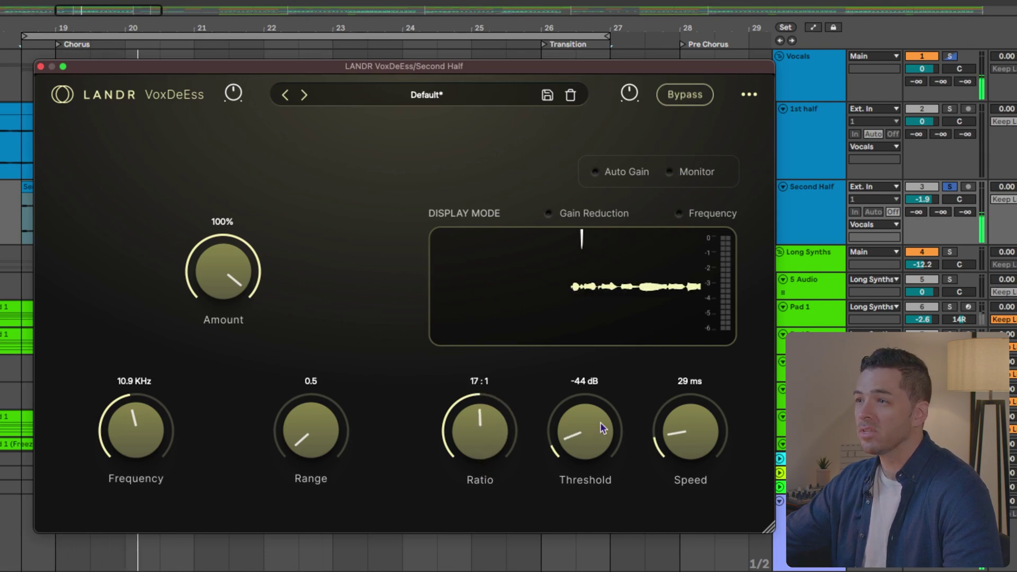
{"action": "mouse_move", "coordinate": [602, 421]}
{"action": "left_mouse_down"}
{"action": "mouse_move", "coordinate": [602, 391]}
{"action": "mouse_move", "coordinate": [602, 413]}
{"action": "left_mouse_up"}
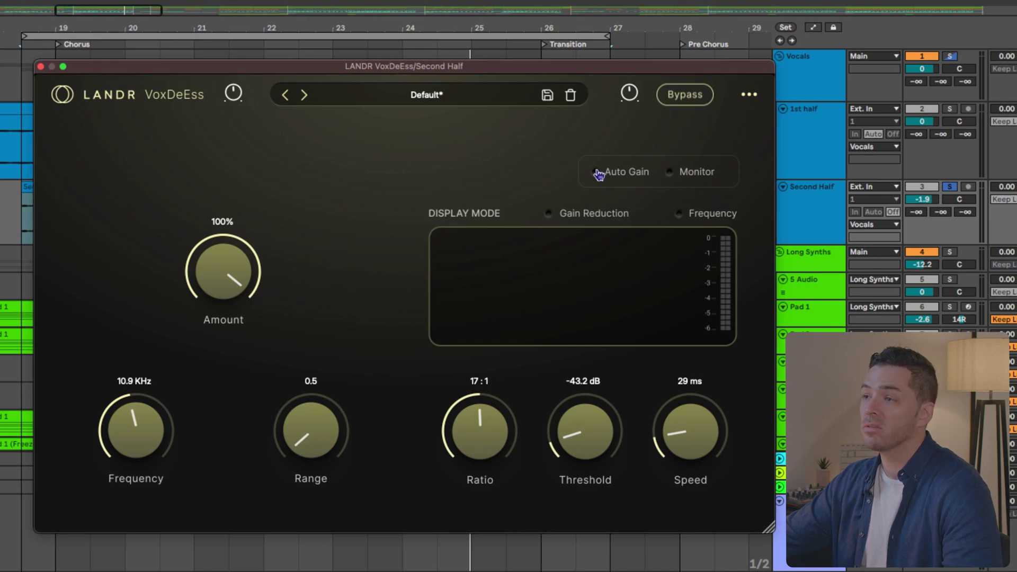
{"action": "left_click", "coordinate": [599, 175]}
{"action": "key", "text": "space"}
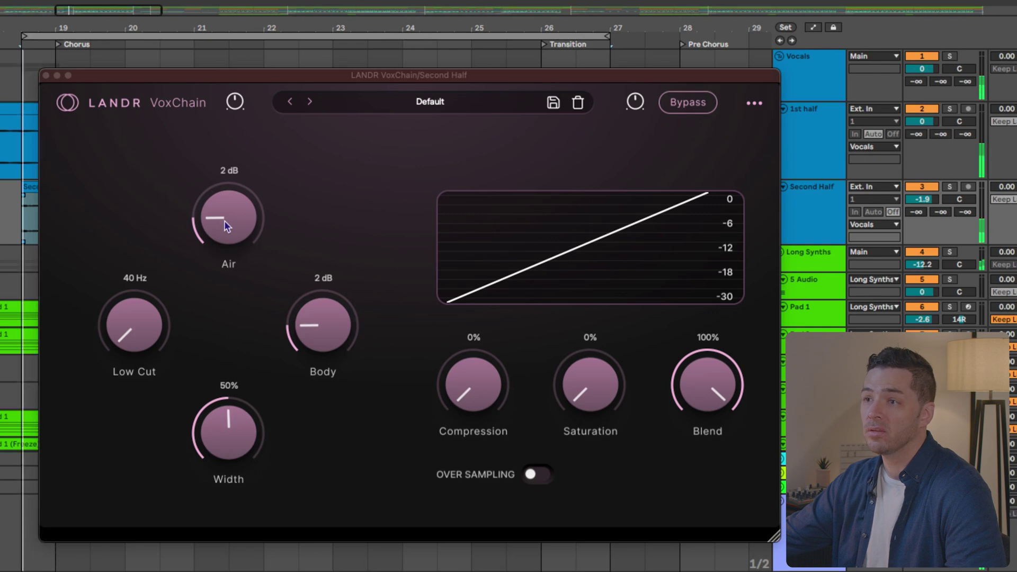
Step: Set VoxChain Air to 6.8 dB, Low Cut 94 Hz, Body 7.4 dB and Width 59%, then play
{"action": "mouse_move", "coordinate": [224, 220]}
{"action": "left_mouse_down"}
{"action": "mouse_move", "coordinate": [197, 95]}
{"action": "mouse_move", "coordinate": [188, 145]}
{"action": "left_mouse_up"}
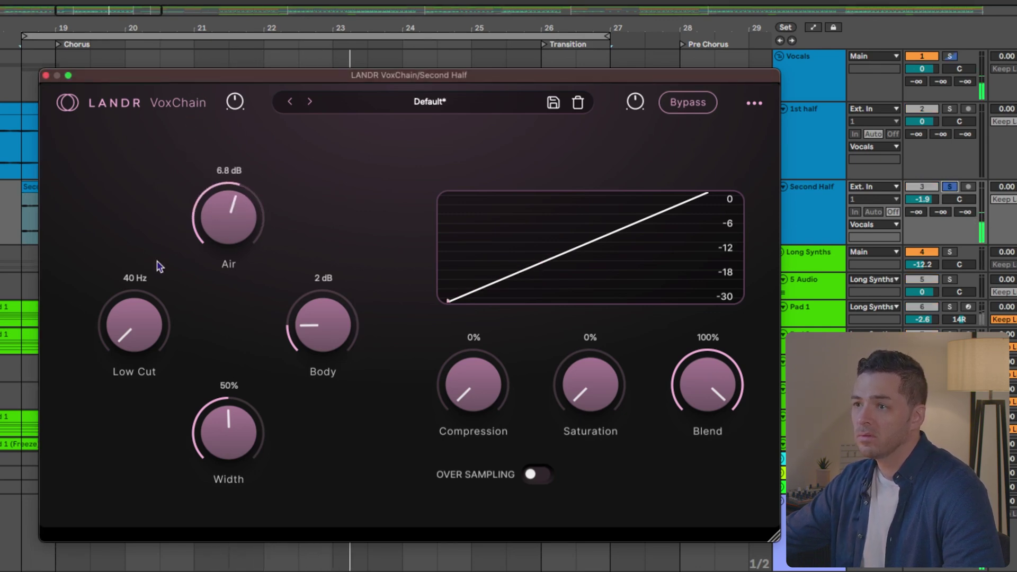
{"action": "mouse_move", "coordinate": [126, 301]}
{"action": "left_mouse_down"}
{"action": "mouse_move", "coordinate": [121, 121]}
{"action": "mouse_move", "coordinate": [113, 231]}
{"action": "left_mouse_up"}
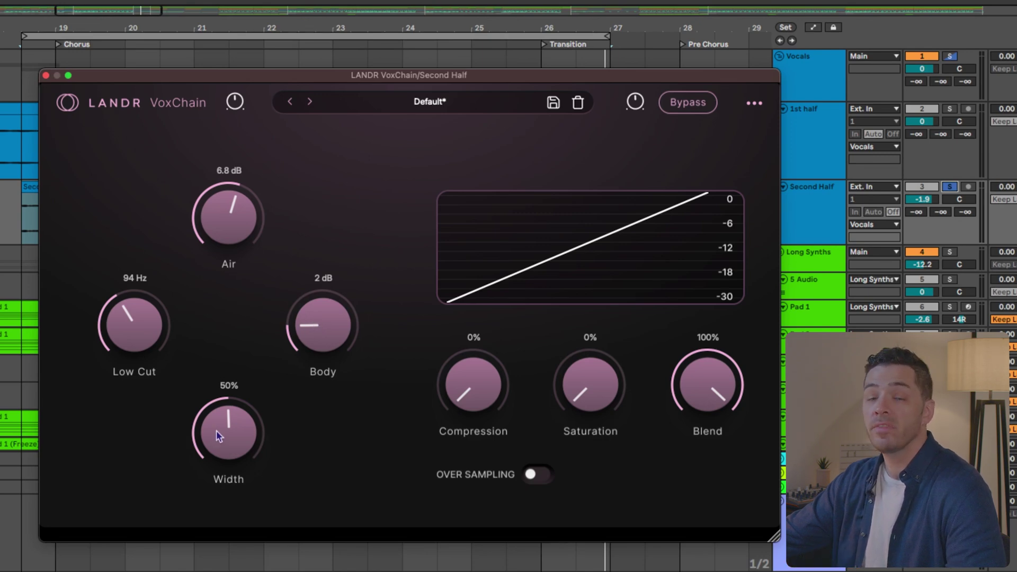
{"action": "left_click_drag", "start_coordinate": [214, 433], "coordinate": [211, 427]}
{"action": "left_click_drag", "start_coordinate": [308, 357], "coordinate": [307, 325]}
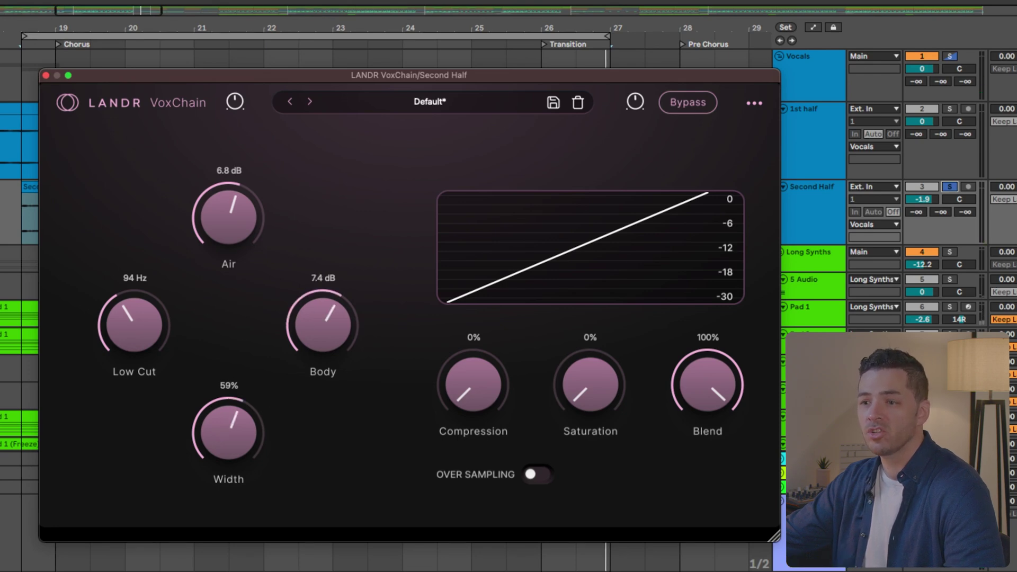
{"action": "key", "text": "space"}
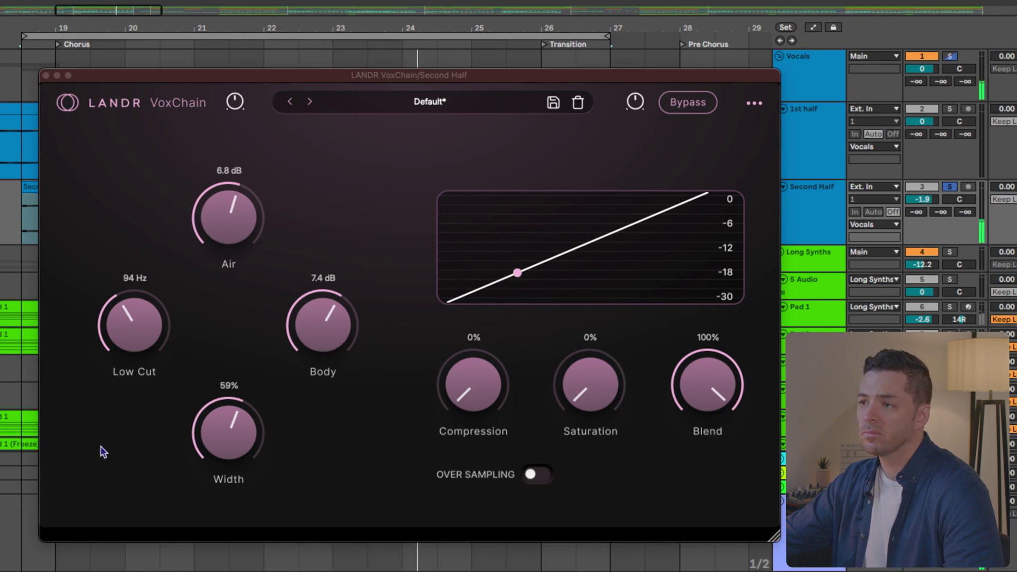
Step: Push VoxChain compression up and lower the blend to 44% while playing
{"action": "left_click", "coordinate": [466, 396]}
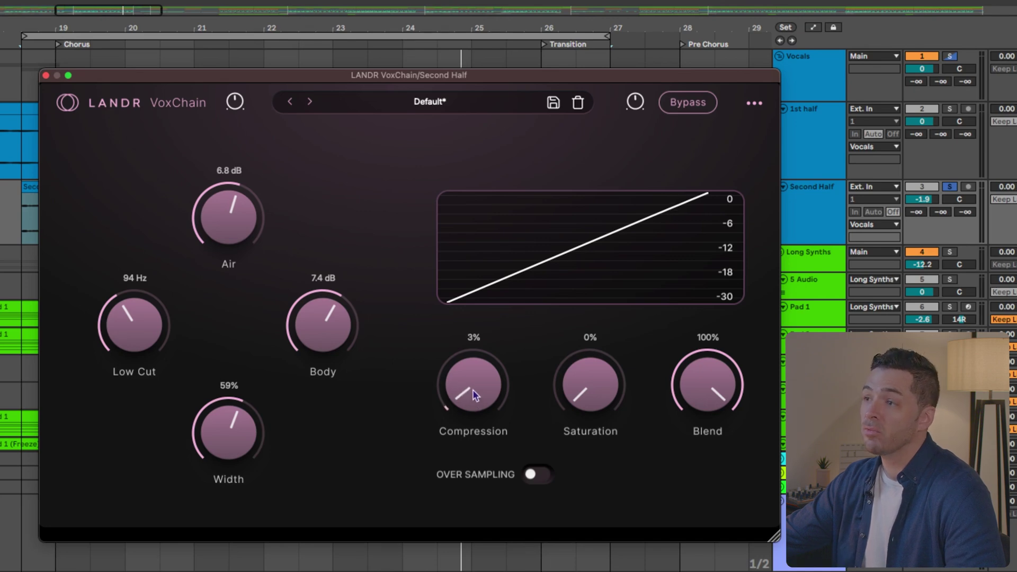
{"action": "left_click_drag", "start_coordinate": [472, 345], "coordinate": [473, 294]}
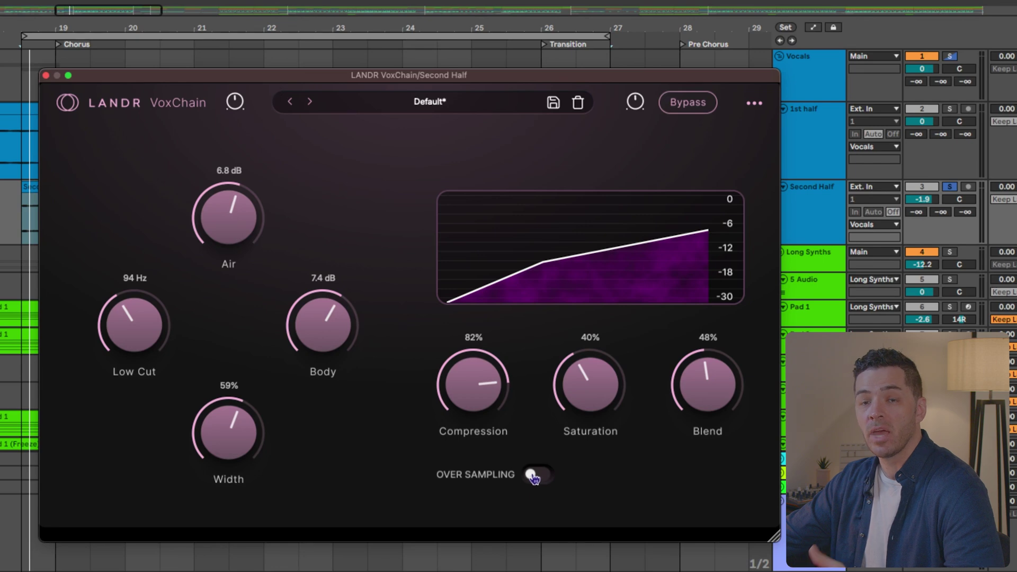
{"action": "key", "text": "space"}
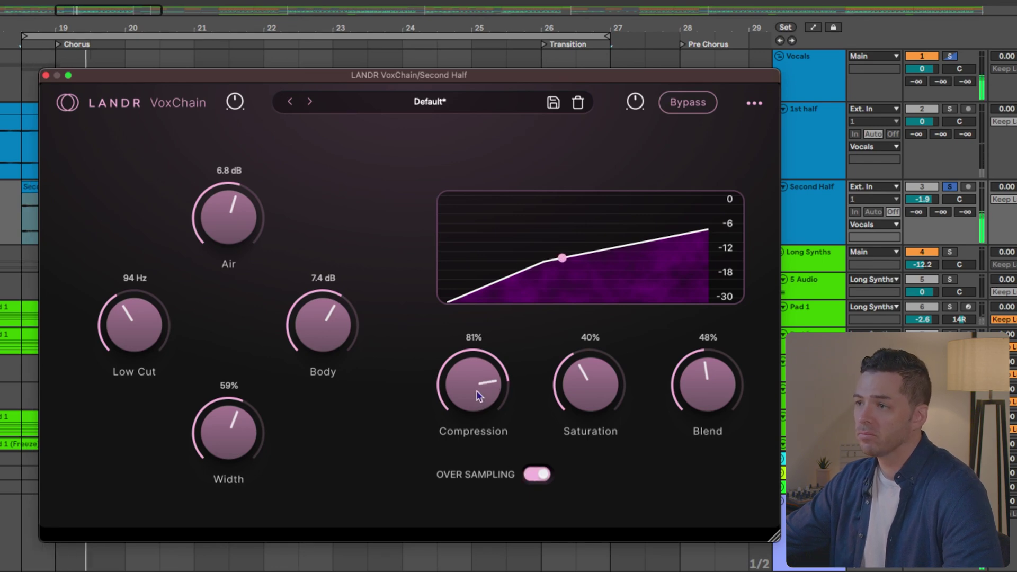
{"action": "left_click_drag", "start_coordinate": [480, 397], "coordinate": [482, 399]}
{"action": "mouse_move", "coordinate": [707, 386]}
{"action": "left_mouse_down"}
{"action": "mouse_move", "coordinate": [707, 401]}
{"action": "mouse_move", "coordinate": [708, 392]}
{"action": "left_mouse_up"}
Step: Bypass VoxChain to compare, then settle compression at 73% and saturation at 24%
{"action": "left_click", "coordinate": [683, 108]}
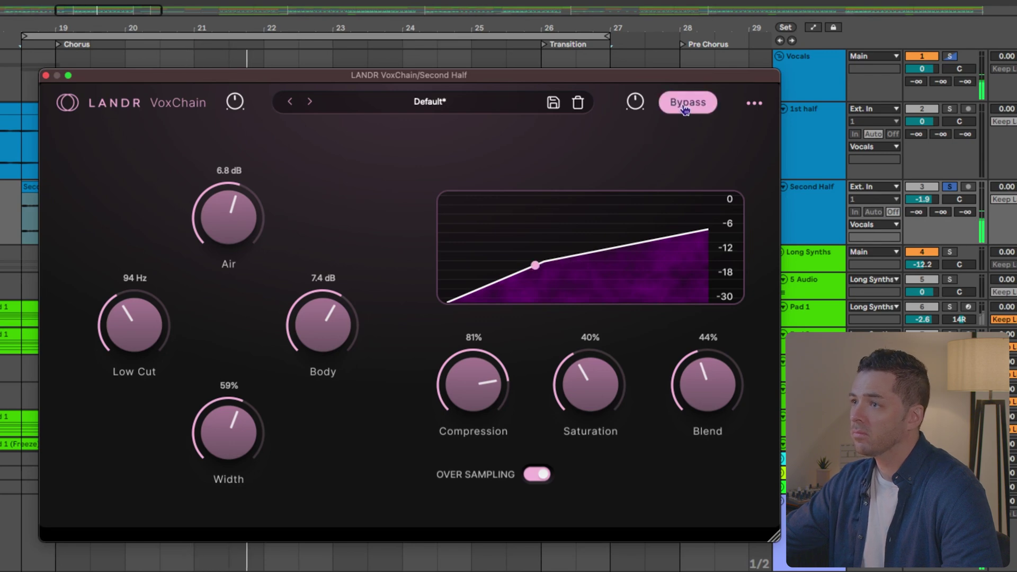
{"action": "left_click", "coordinate": [684, 110]}
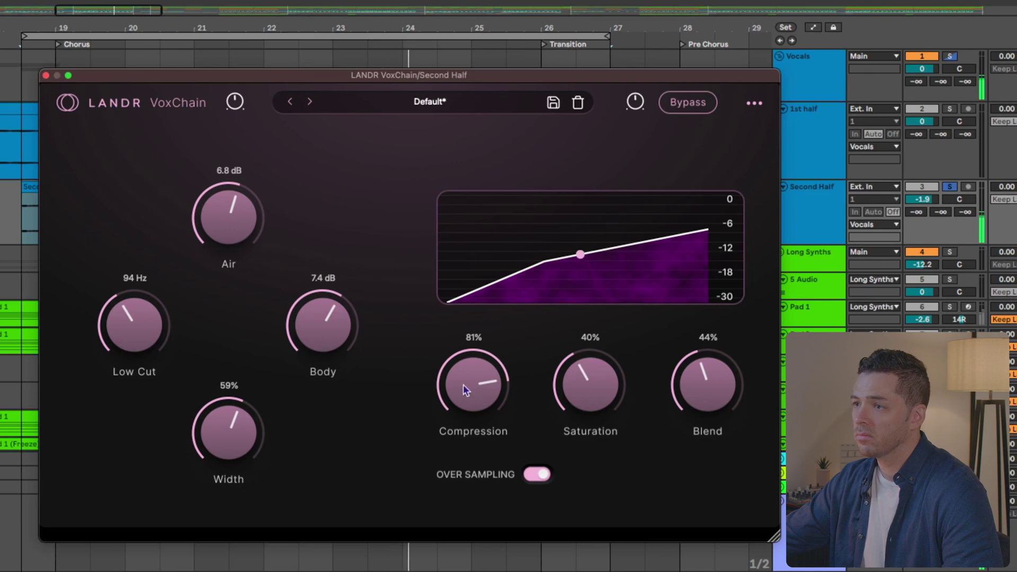
{"action": "left_click_drag", "start_coordinate": [463, 384], "coordinate": [466, 405]}
{"action": "left_click_drag", "start_coordinate": [564, 390], "coordinate": [564, 395]}
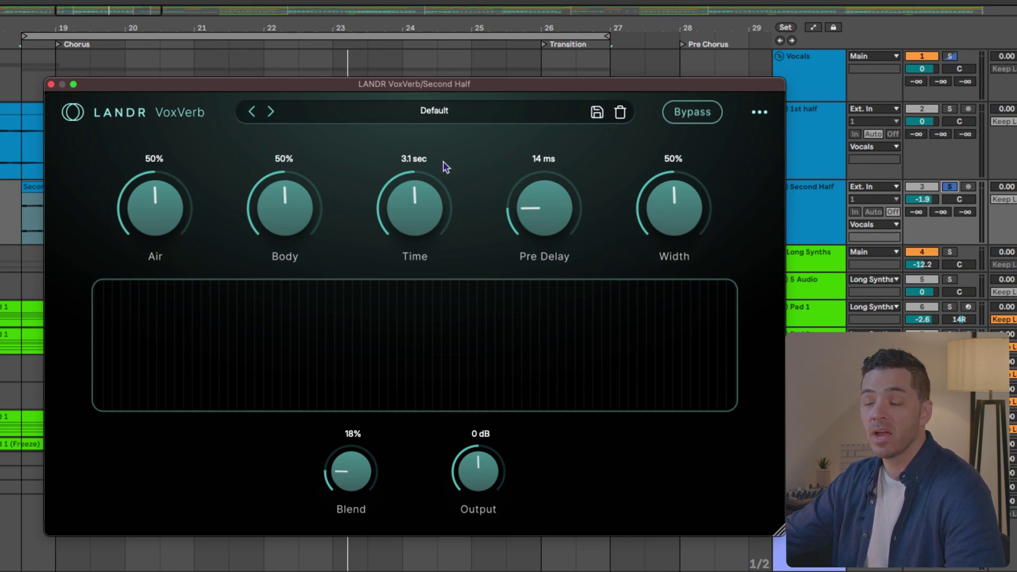
Step: Set VoxVerb Air to 76%, Body to 33%, Width to 75% and Blend to 33%
{"action": "left_click_drag", "start_coordinate": [154, 193], "coordinate": [155, 163]}
{"action": "mouse_move", "coordinate": [268, 212]}
{"action": "left_mouse_down"}
{"action": "mouse_move", "coordinate": [277, 182]}
{"action": "mouse_move", "coordinate": [273, 244]}
{"action": "left_mouse_up"}
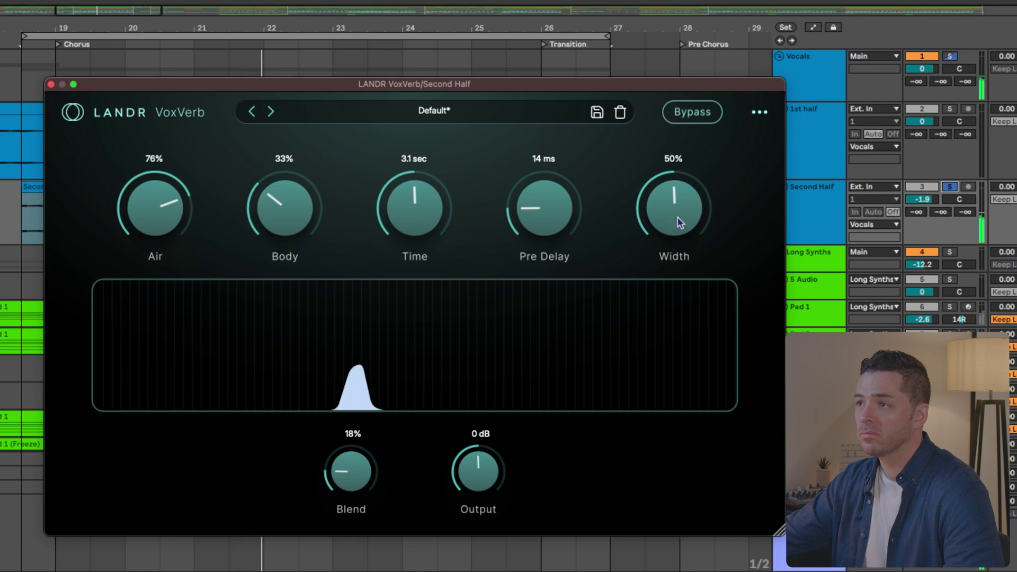
{"action": "left_click_drag", "start_coordinate": [678, 222], "coordinate": [682, 182]}
{"action": "left_click_drag", "start_coordinate": [352, 470], "coordinate": [357, 451]}
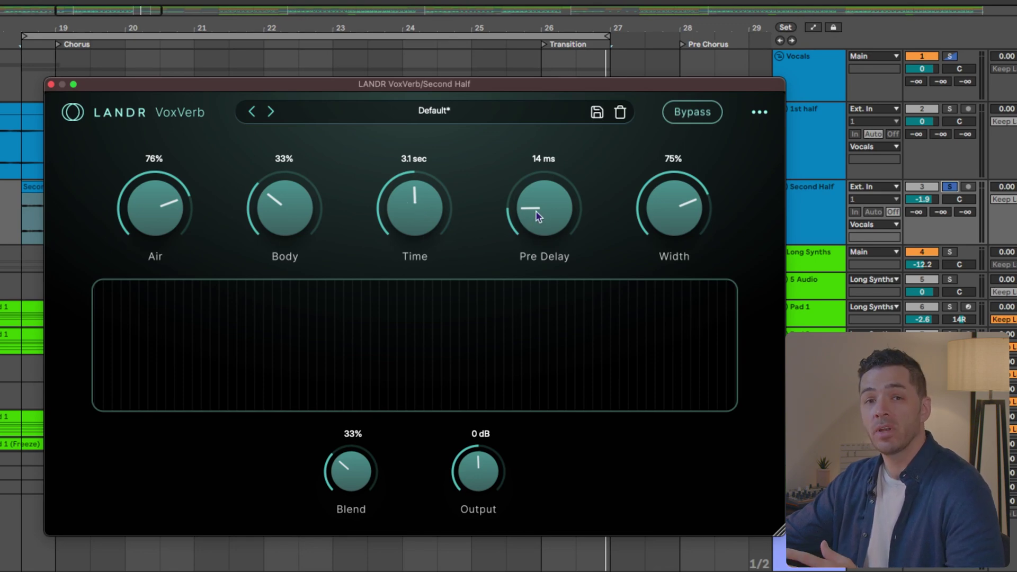
Step: Audition VoxVerb and shorten the reverb time to 735 ms
{"action": "mouse_move", "coordinate": [415, 203]}
{"action": "left_mouse_down"}
{"action": "mouse_move", "coordinate": [416, 213]}
{"action": "mouse_move", "coordinate": [419, 174]}
{"action": "mouse_move", "coordinate": [424, 182]}
{"action": "left_mouse_up"}
{"action": "key", "text": "space"}
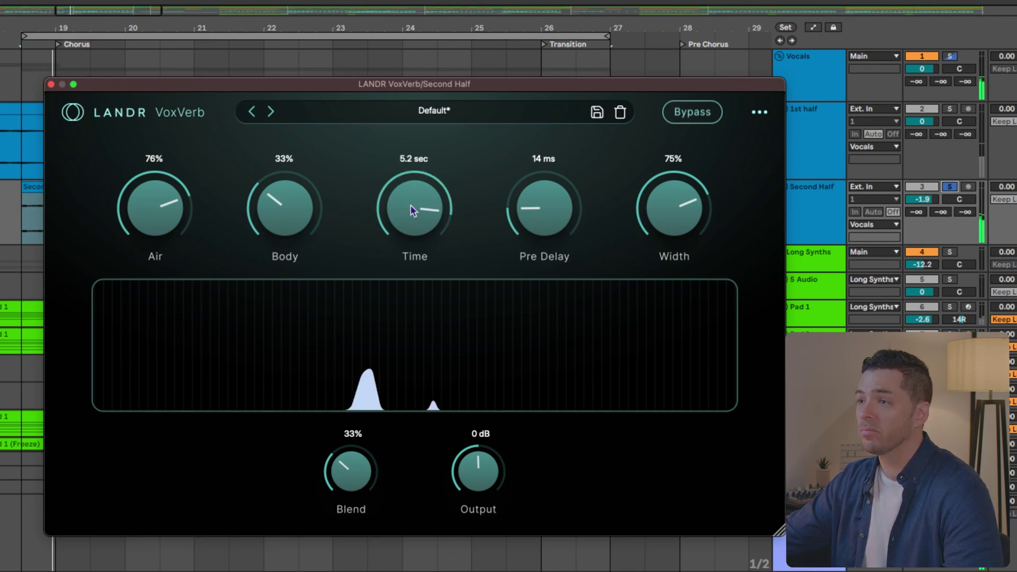
{"action": "left_click_drag", "start_coordinate": [413, 188], "coordinate": [411, 184]}
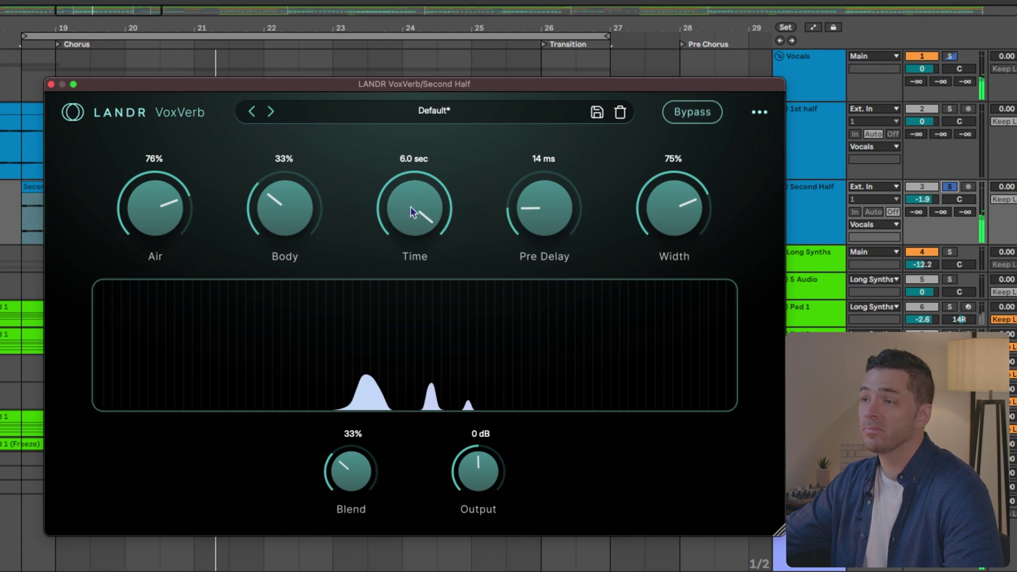
{"action": "left_click_drag", "start_coordinate": [415, 205], "coordinate": [396, 359]}
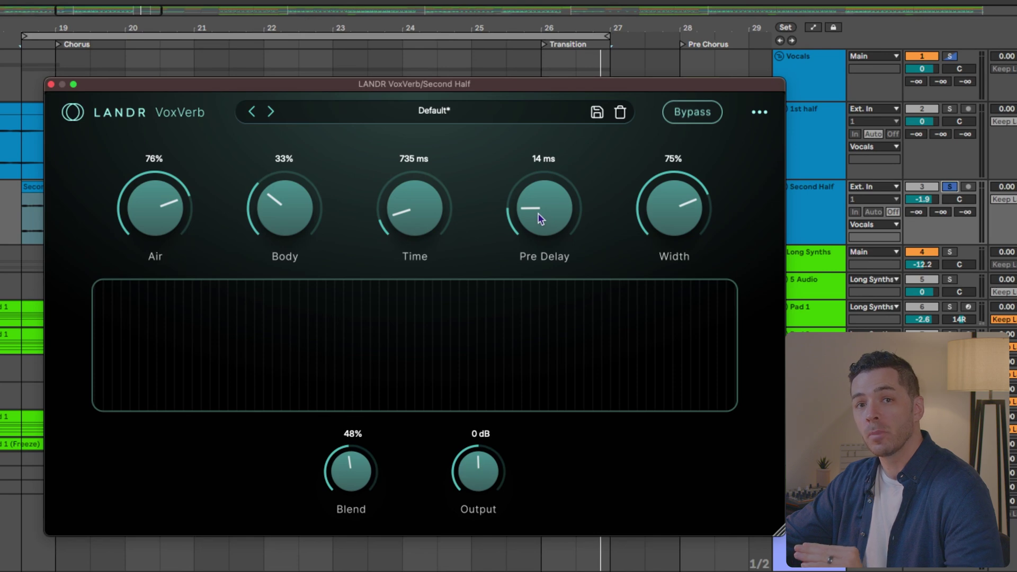
{"action": "key", "text": "space"}
Step: Raise the pre-delay to 54 ms and set the reverb blend to 30%
{"action": "left_click_drag", "start_coordinate": [538, 215], "coordinate": [542, 177]}
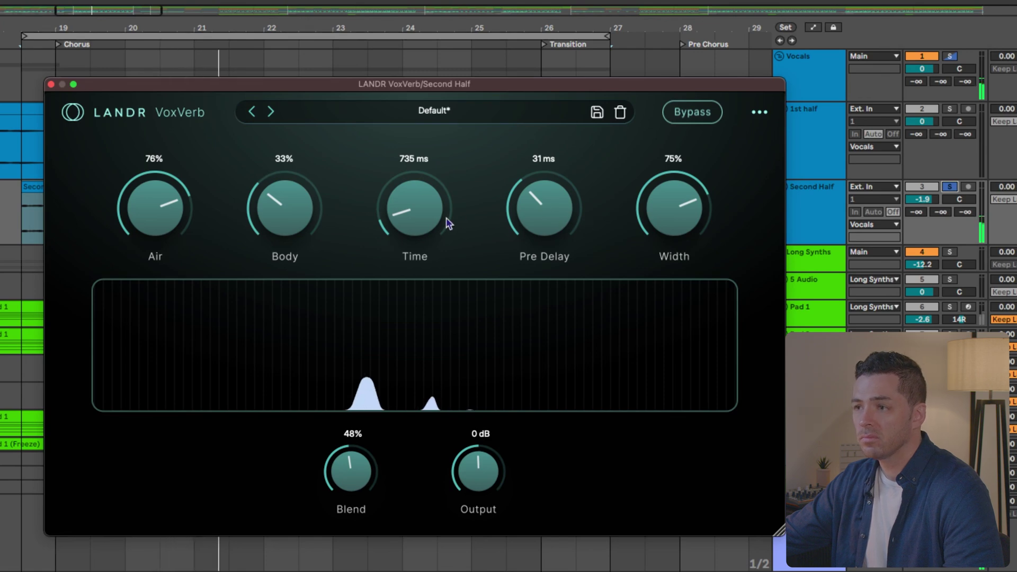
{"action": "left_click_drag", "start_coordinate": [359, 465], "coordinate": [367, 404]}
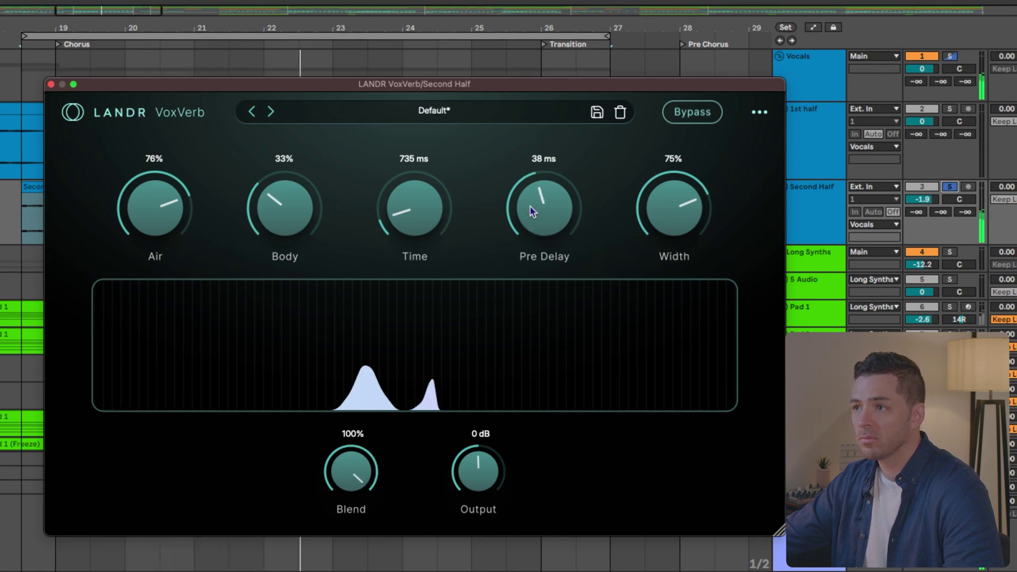
{"action": "mouse_move", "coordinate": [530, 206]}
{"action": "left_mouse_down"}
{"action": "mouse_move", "coordinate": [533, 151]}
{"action": "mouse_move", "coordinate": [528, 167]}
{"action": "left_mouse_up"}
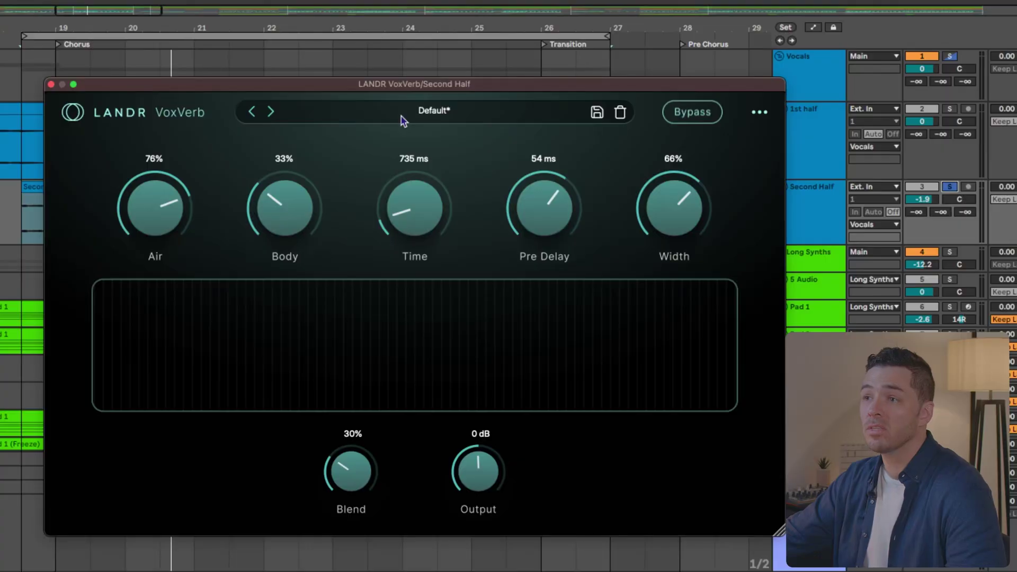
Step: Load the 'Behind You - Send' preset in VoxVerb
{"action": "left_click", "coordinate": [402, 120]}
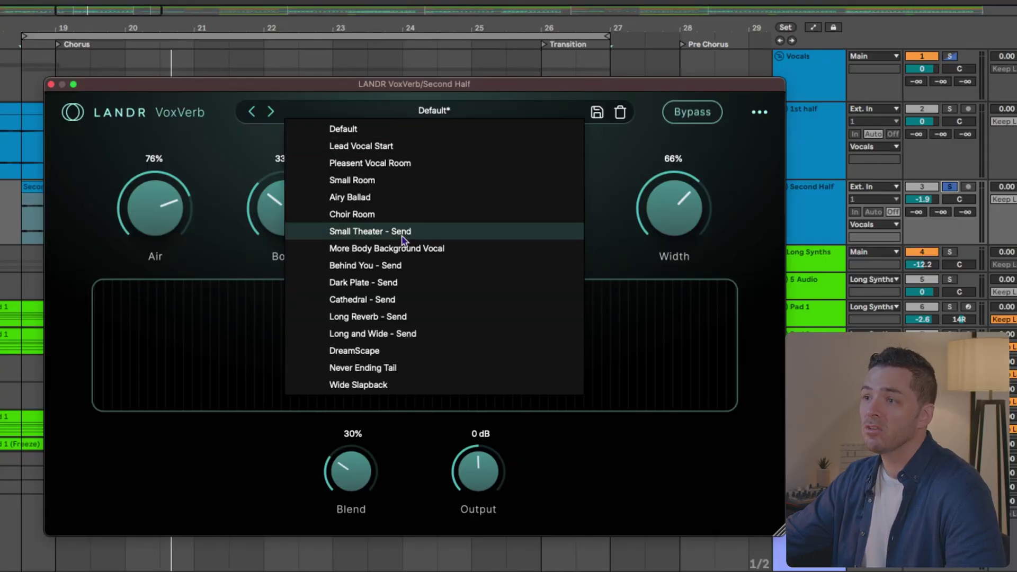
{"action": "left_click", "coordinate": [404, 269]}
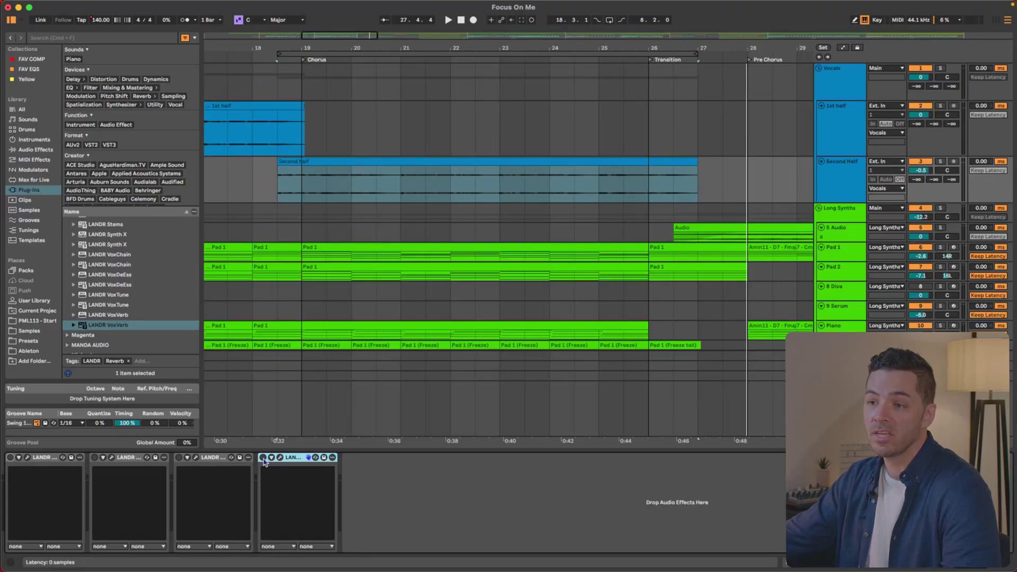
Step: Play the Second half vocal clip in the mix with its four-device LANDR chain enabled
{"action": "left_click", "coordinate": [281, 191]}
{"action": "key", "text": "space"}
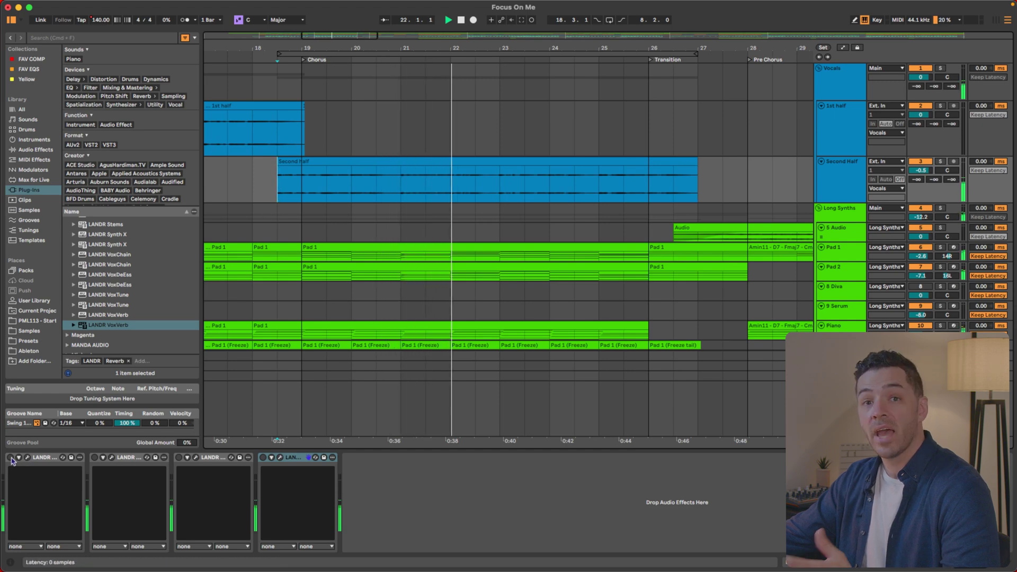
{"action": "left_click", "coordinate": [270, 458]}
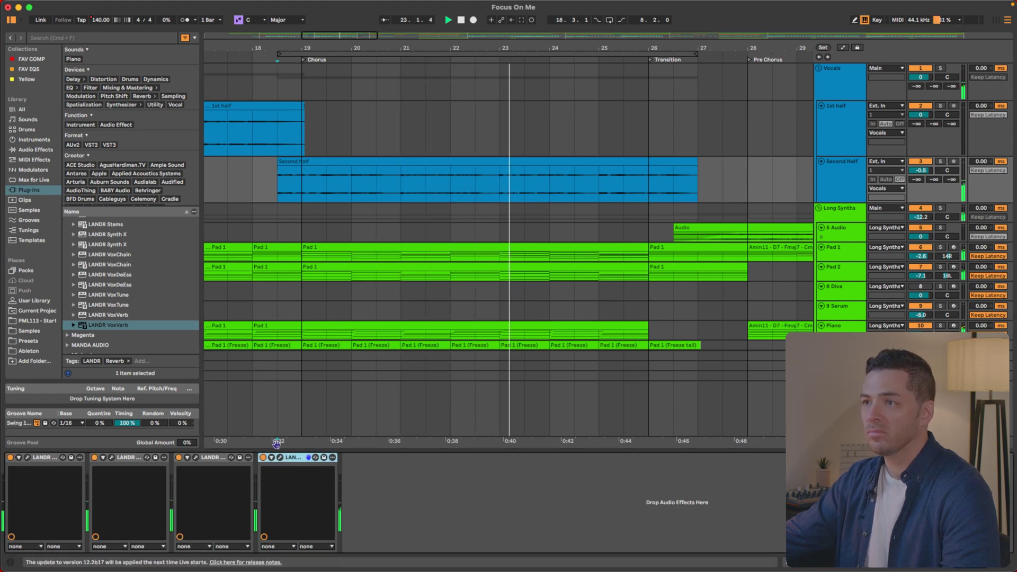